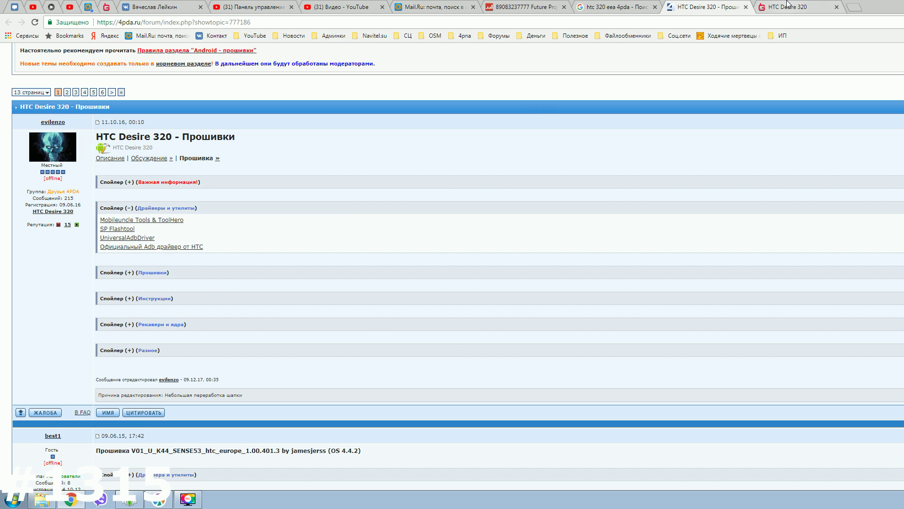
# Search Google for "htc 320 eea прошивка"
pyautogui.click(787, 6)
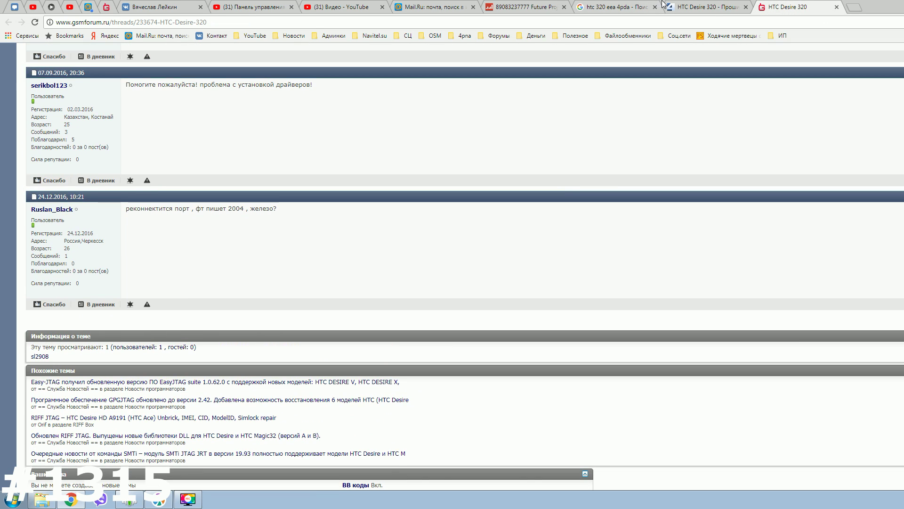
pyautogui.click(612, 6)
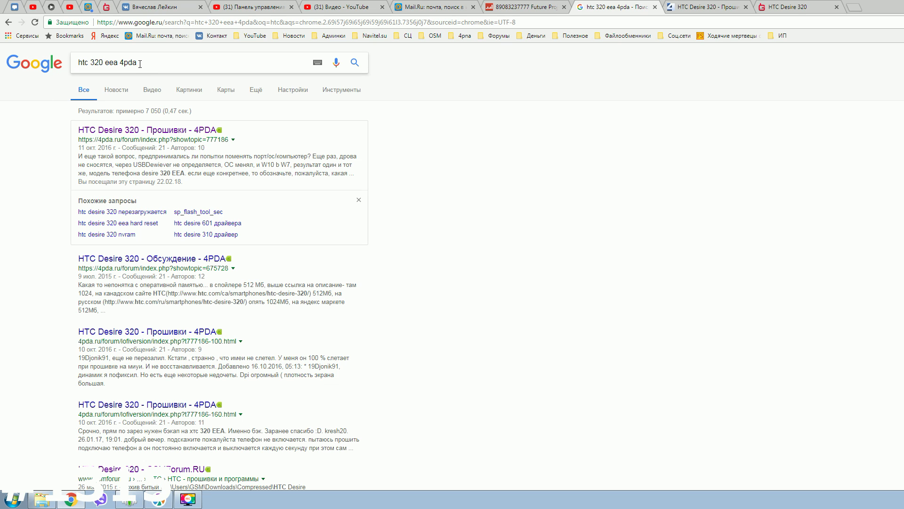
pyautogui.doubleClick(122, 64)
pyautogui.write('прошивка')
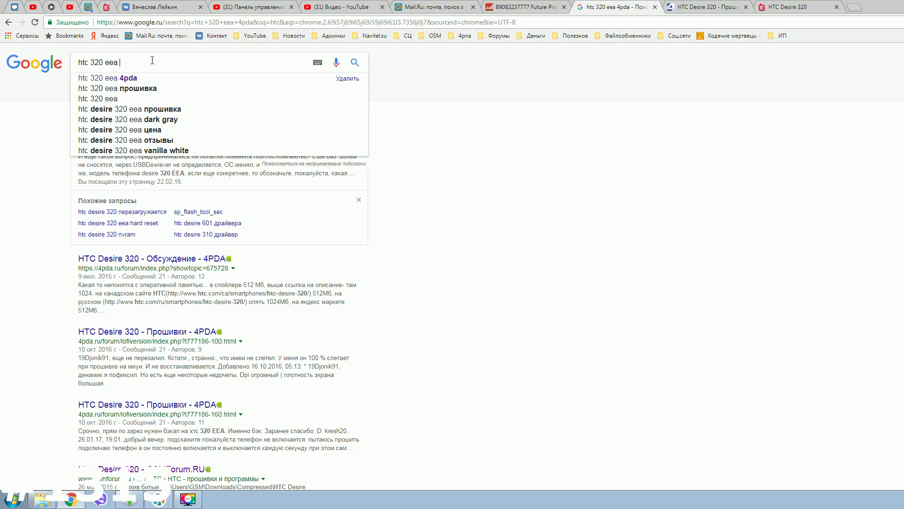
pyautogui.press('Return')
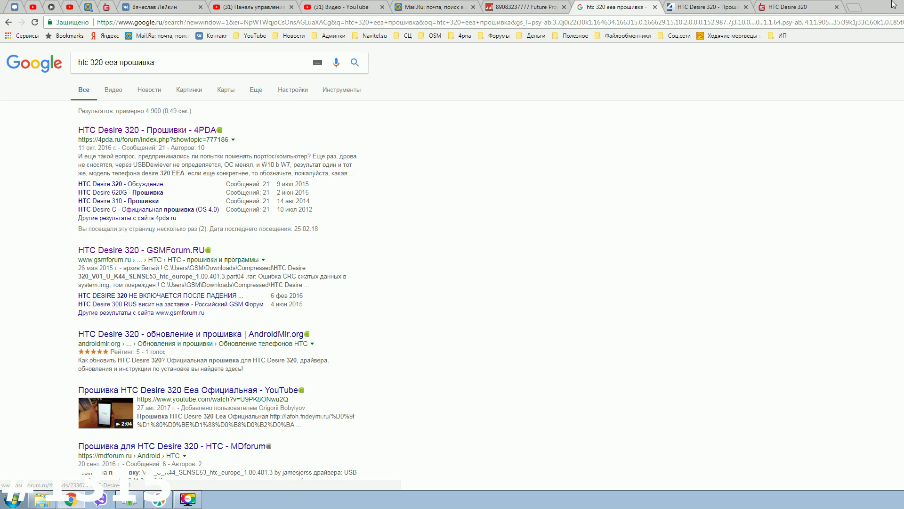
# Examine the HTC Desire 320 thread on gsmforum.ru for the SP Flash Tool and firmware archive attachments
pyautogui.click(796, 6)
pyautogui.scroll(-1, 385, 279)
pyautogui.scroll(-1, 385, 276)
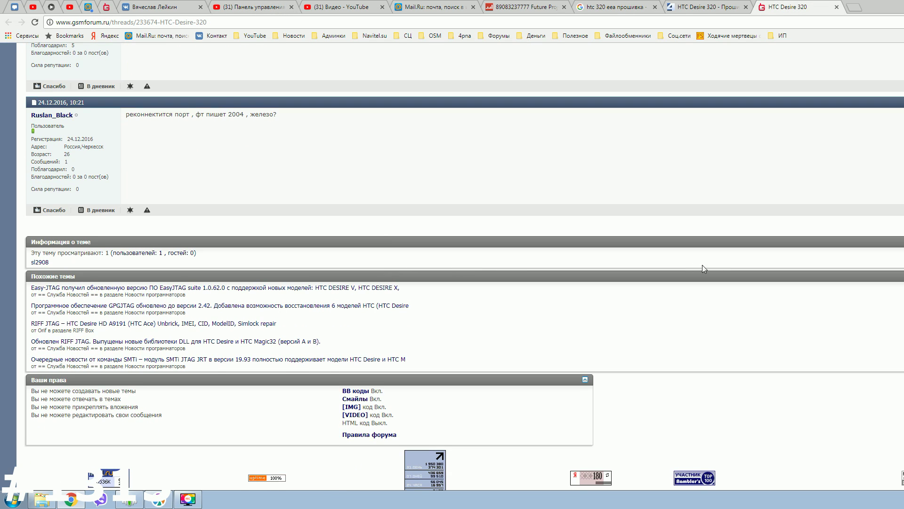
pyautogui.scroll(15, 452, 264)
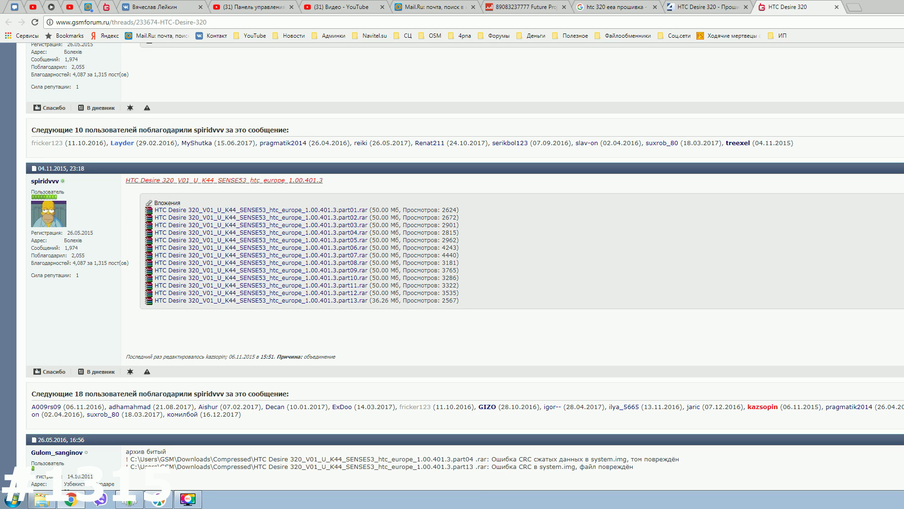
pyautogui.scroll(5, 460, 266)
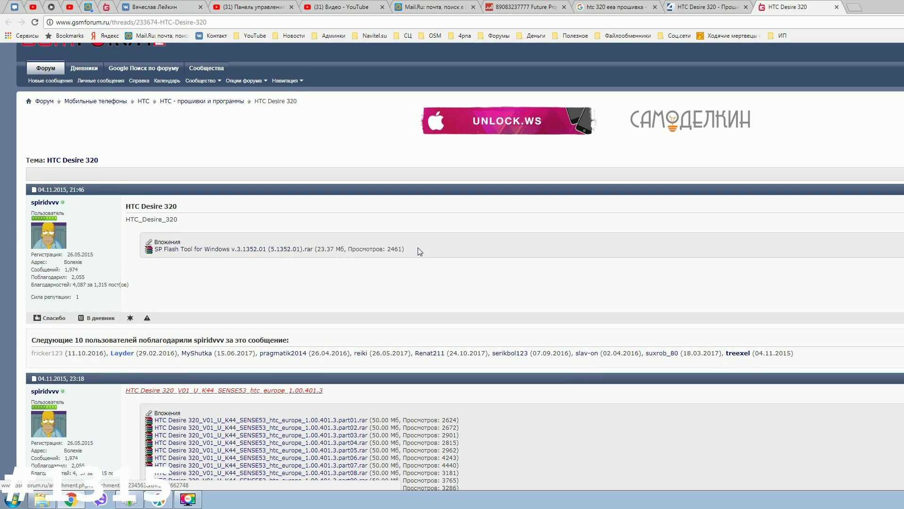
pyautogui.click(292, 254)
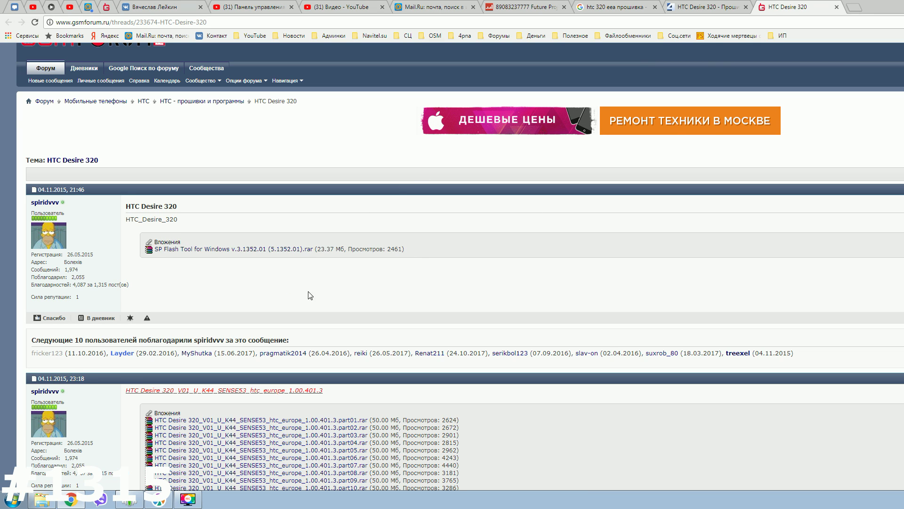
pyautogui.click(499, 227)
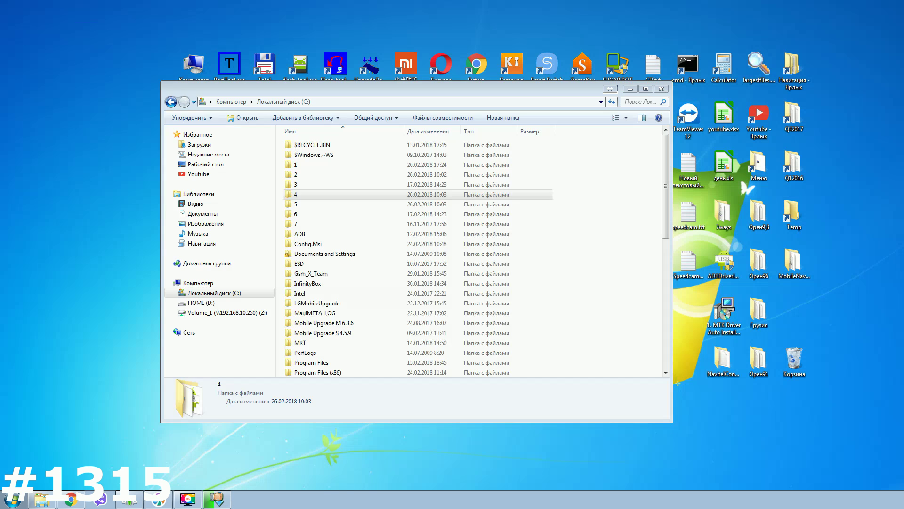
# Close the open Explorer window and open folder 5 on drive C: to check the driver installer and firmware archive
pyautogui.hotkey('alt', 'F4')
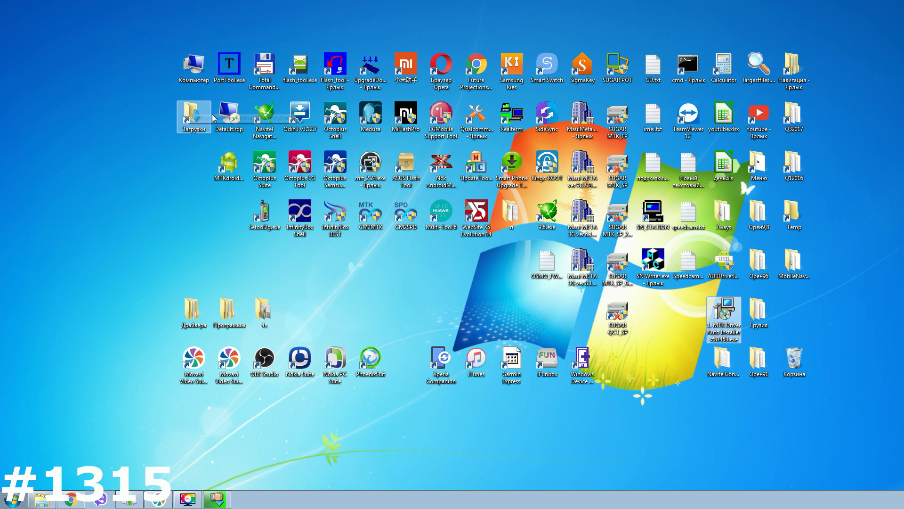
pyautogui.doubleClick(208, 78)
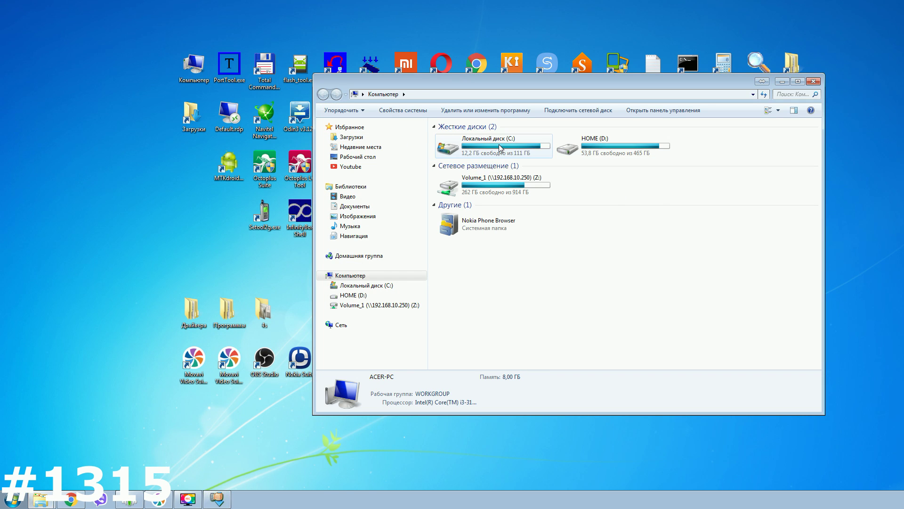
pyautogui.doubleClick(471, 144)
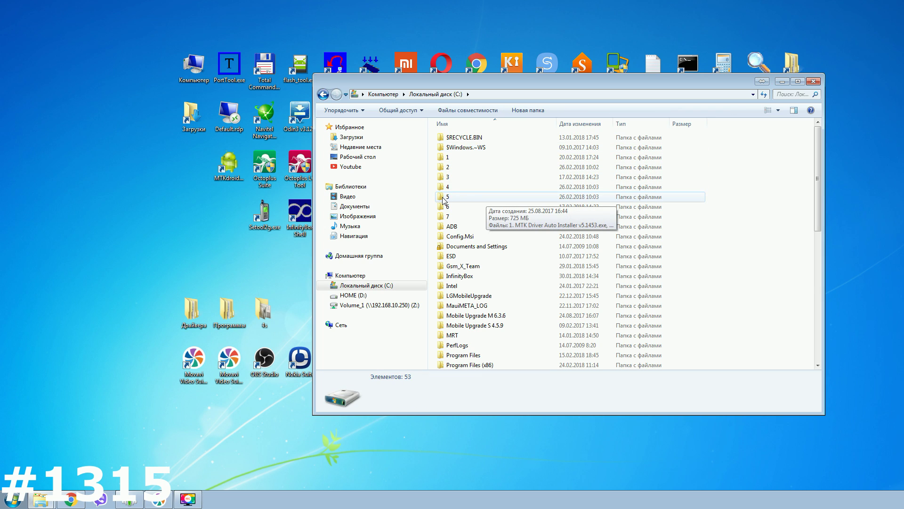
pyautogui.doubleClick(456, 199)
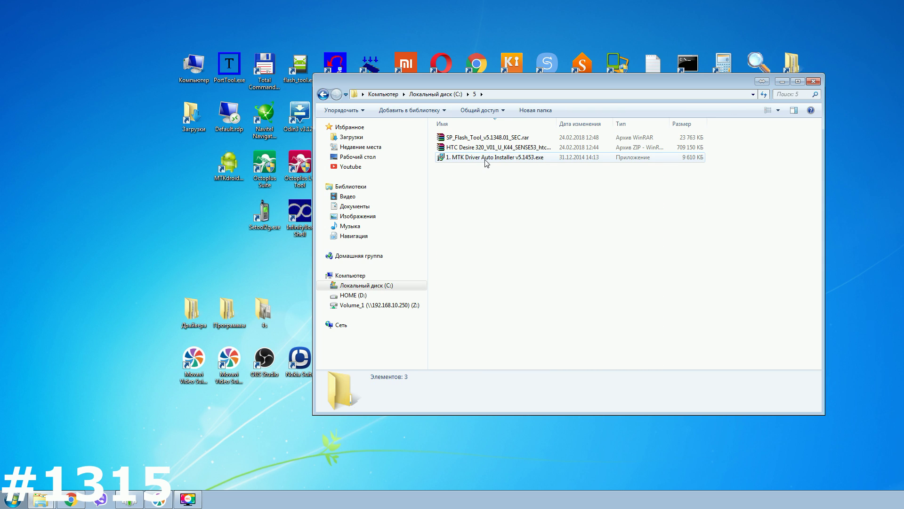
pyautogui.click(485, 159)
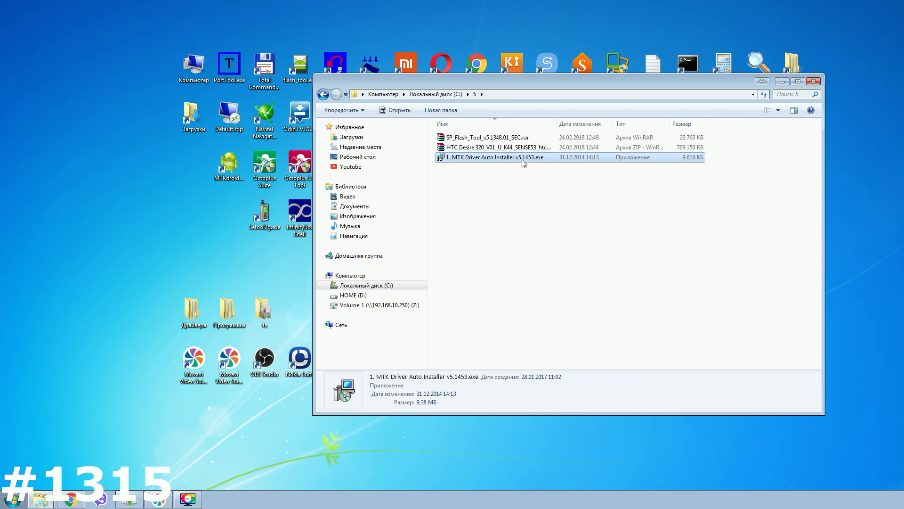
pyautogui.click(481, 149)
# Extract SP_Flash_Tool_v5.1348.01_SEC.rar and the HTC Desire 320 firmware ZIP, each into its own named folder
pyautogui.click(481, 139)
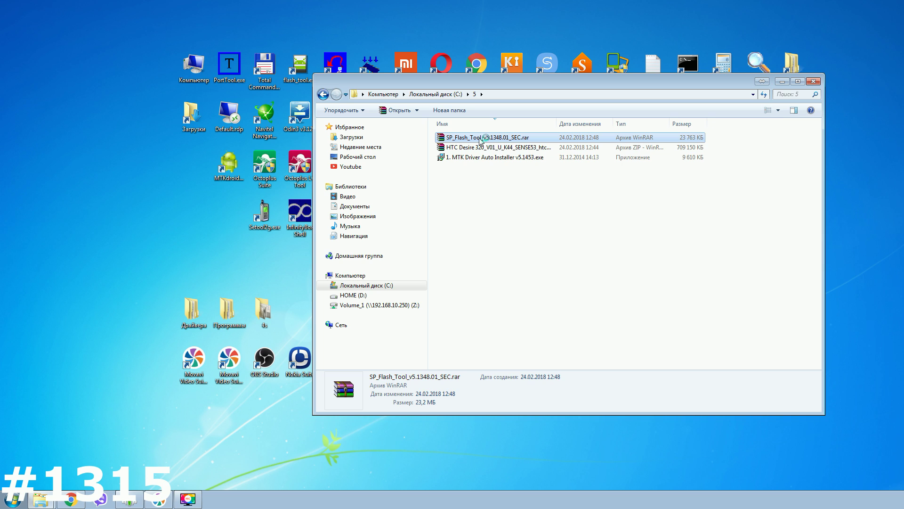
pyautogui.rightClick(481, 139)
pyautogui.click(513, 187)
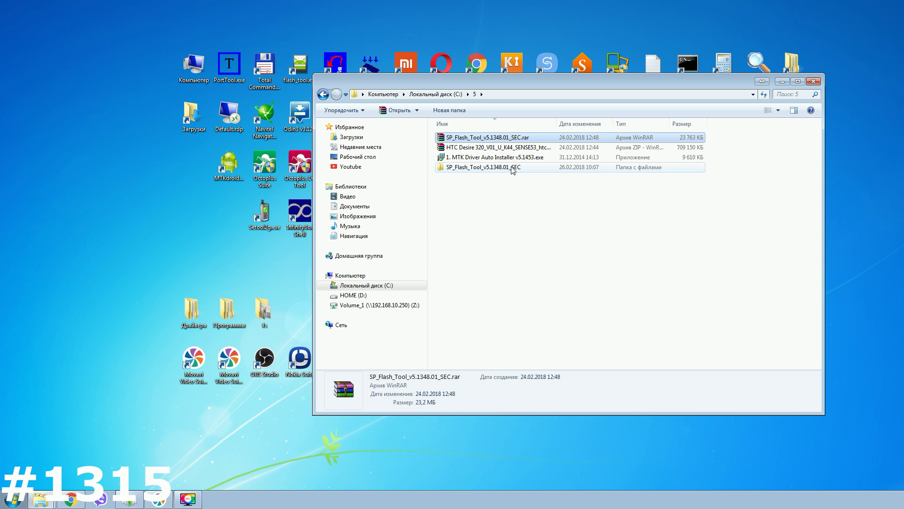
pyautogui.rightClick(502, 149)
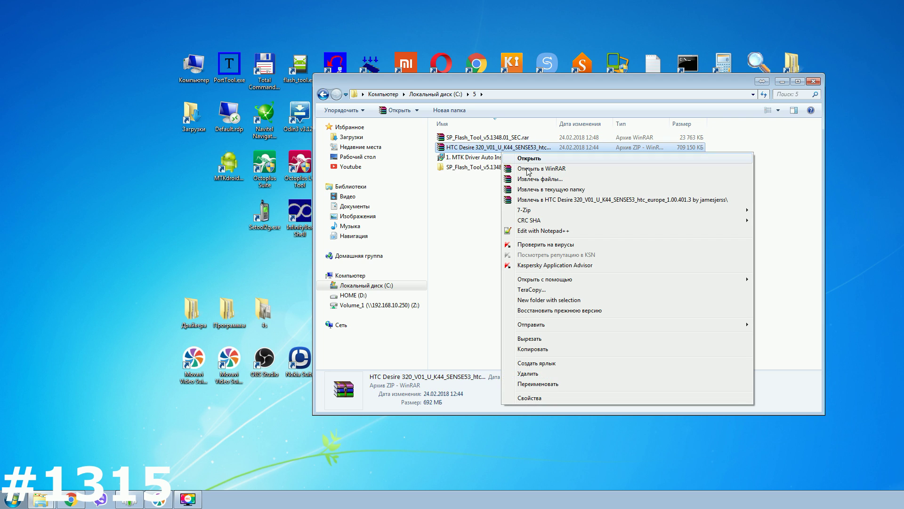
pyautogui.click(552, 200)
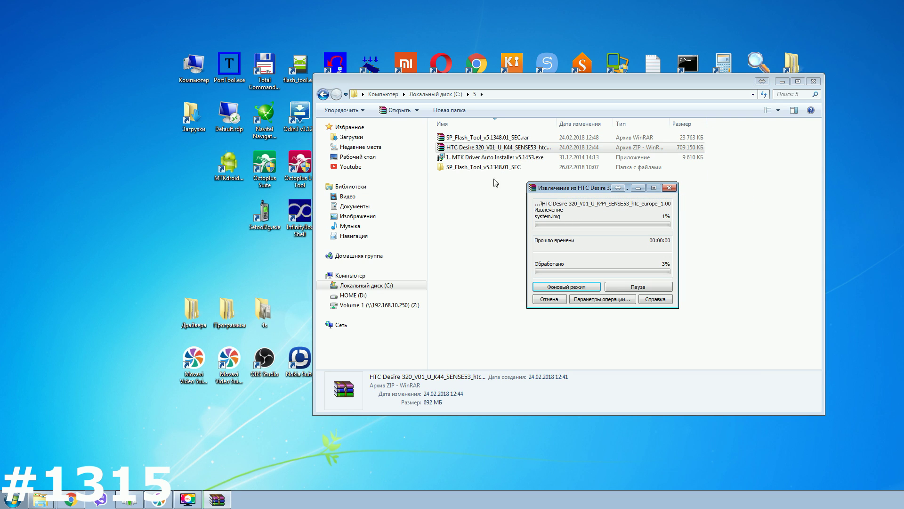
# Launch flash_tool.exe from the inner SP_Flash_Tool_v5.1348.01_SEC folder
pyautogui.click(482, 160)
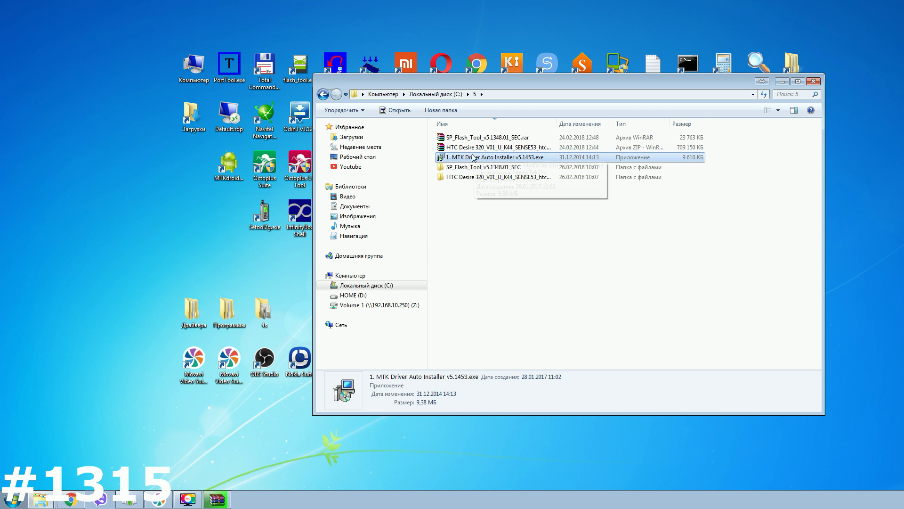
pyautogui.doubleClick(471, 168)
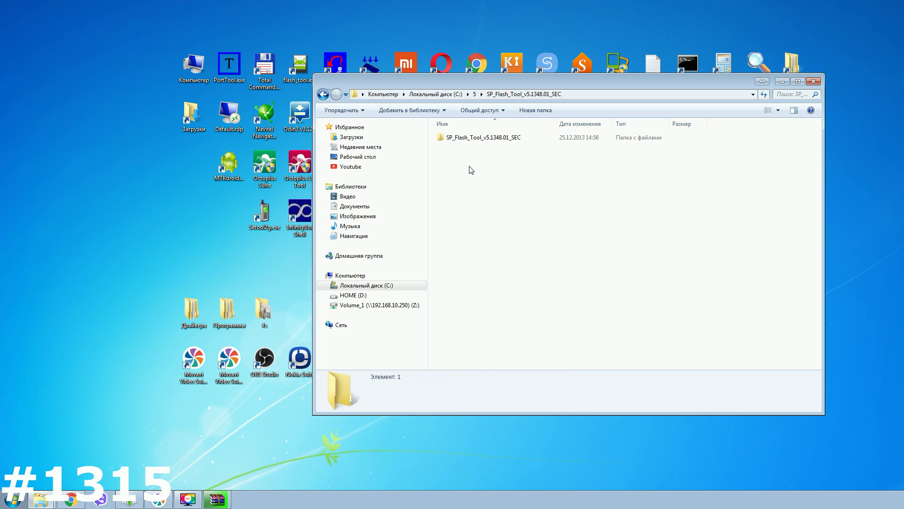
pyautogui.doubleClick(491, 139)
pyautogui.click(464, 247)
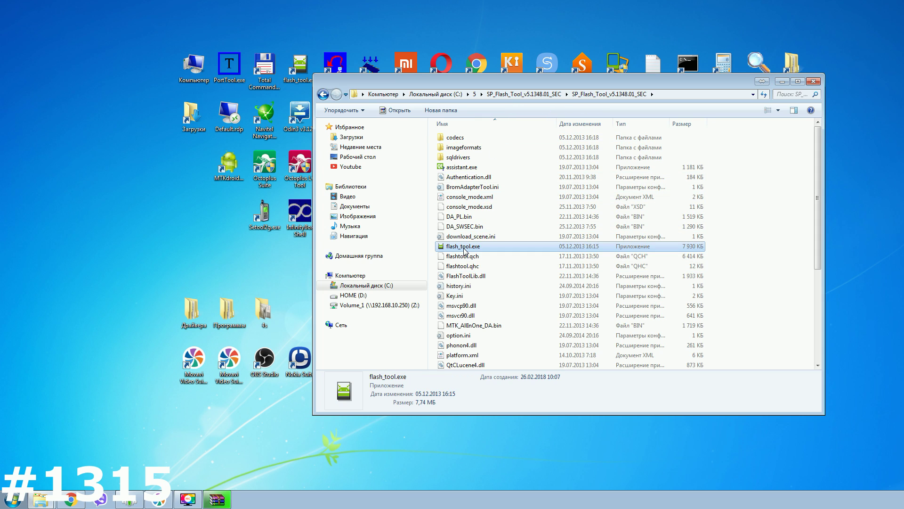
pyautogui.doubleClick(464, 248)
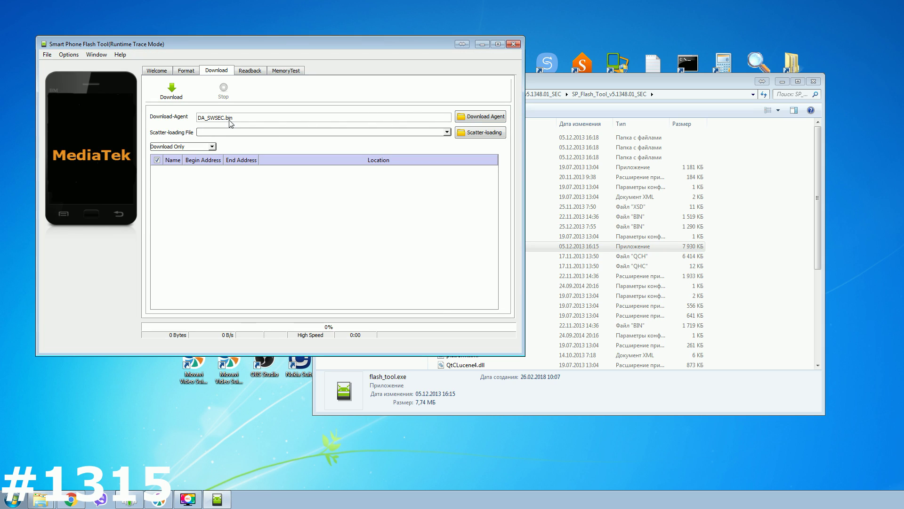
# Compare the flash tool's Download Agent entry with the DA_SWSEC.bin file in its program folder
pyautogui.click(570, 82)
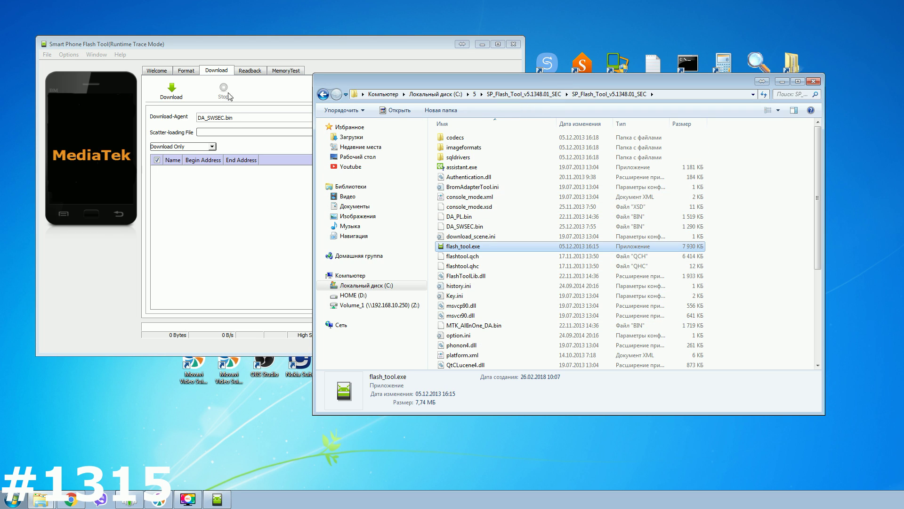
pyautogui.click(336, 37)
pyautogui.click(316, 63)
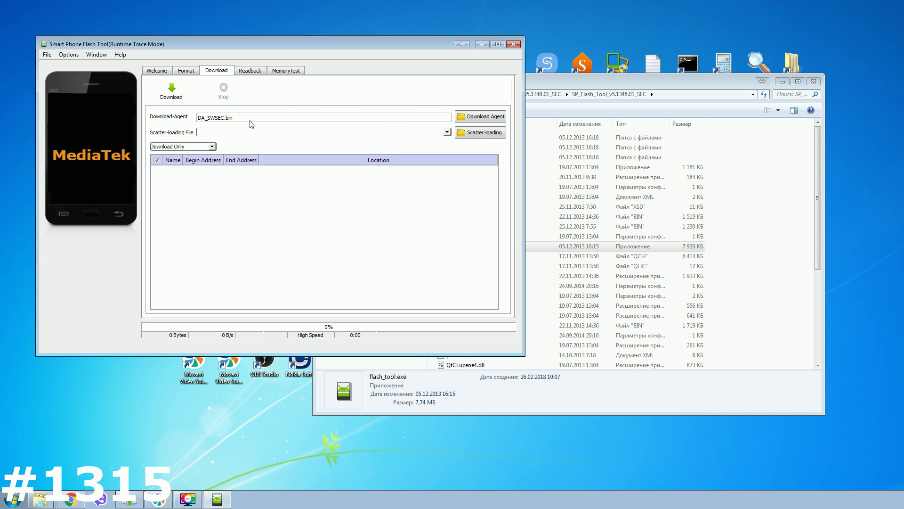
pyautogui.moveTo(821, 159); pyautogui.dragTo(818, 134)
pyautogui.click(474, 228)
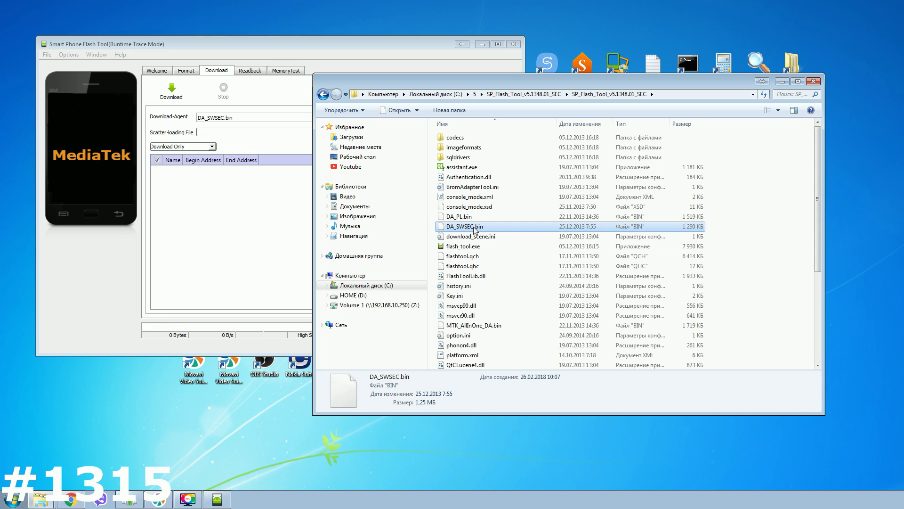
pyautogui.click(282, 238)
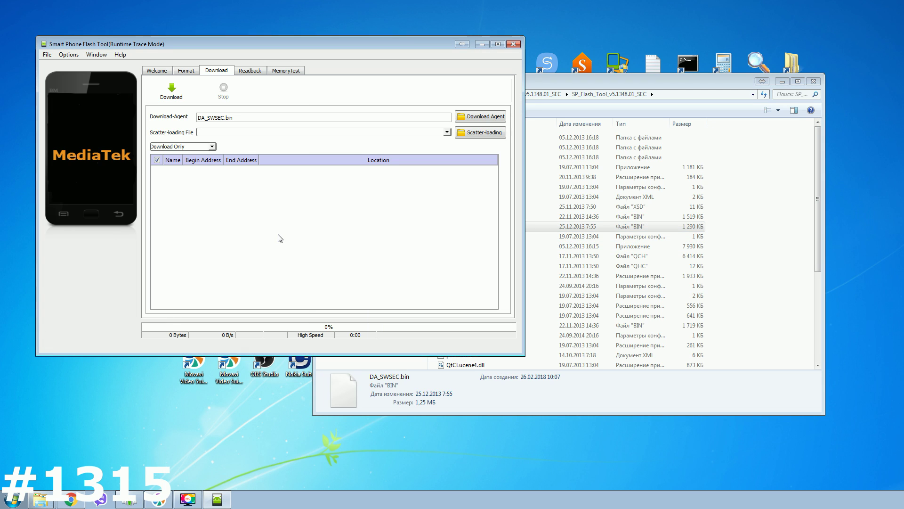
# Load the MT6582 scatter file from the extracted HTC Desire 320 firmware folder in C:\5
pyautogui.click(474, 133)
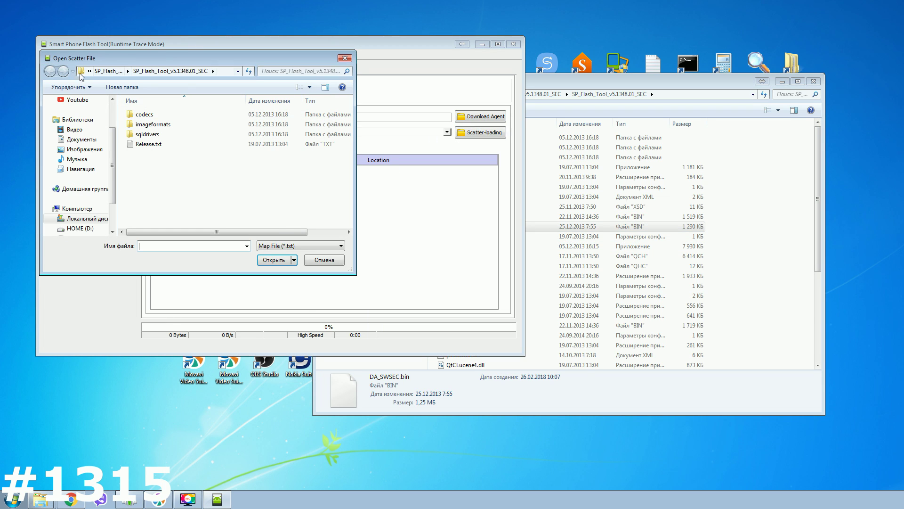
pyautogui.click(94, 228)
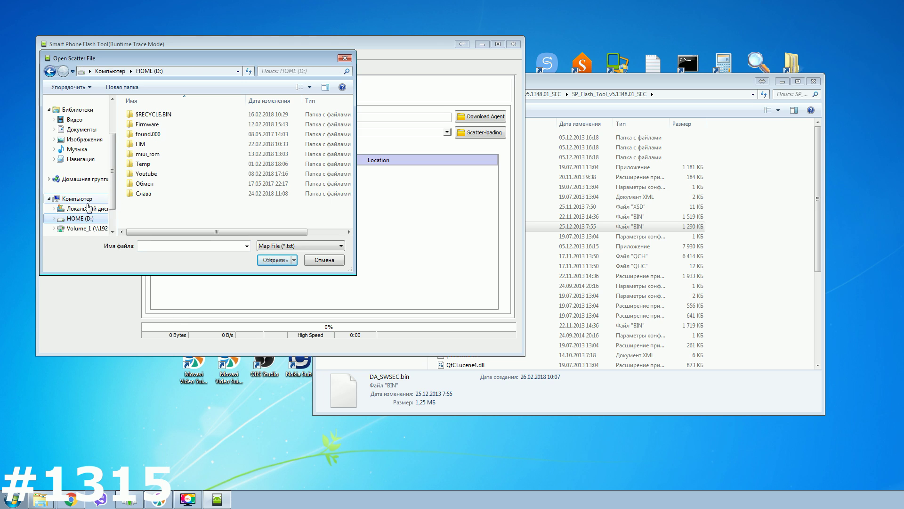
pyautogui.click(86, 213)
pyautogui.doubleClick(137, 173)
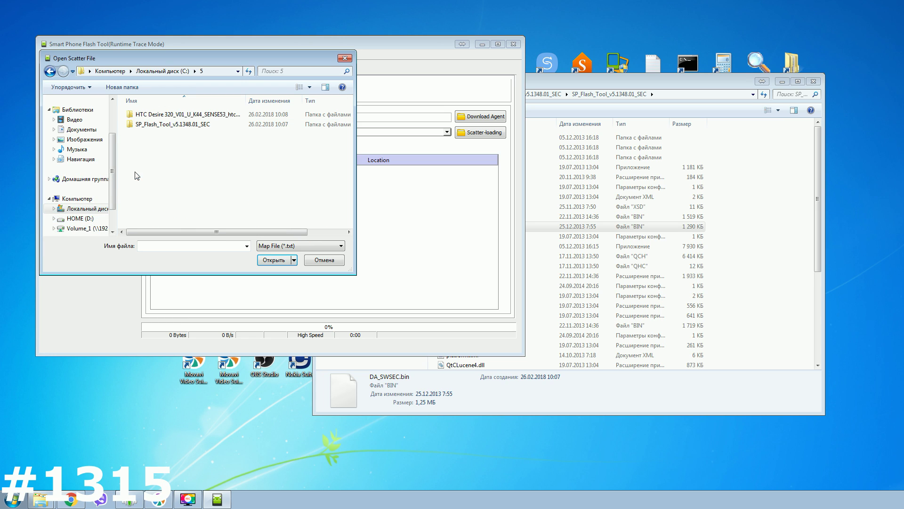
pyautogui.doubleClick(169, 119)
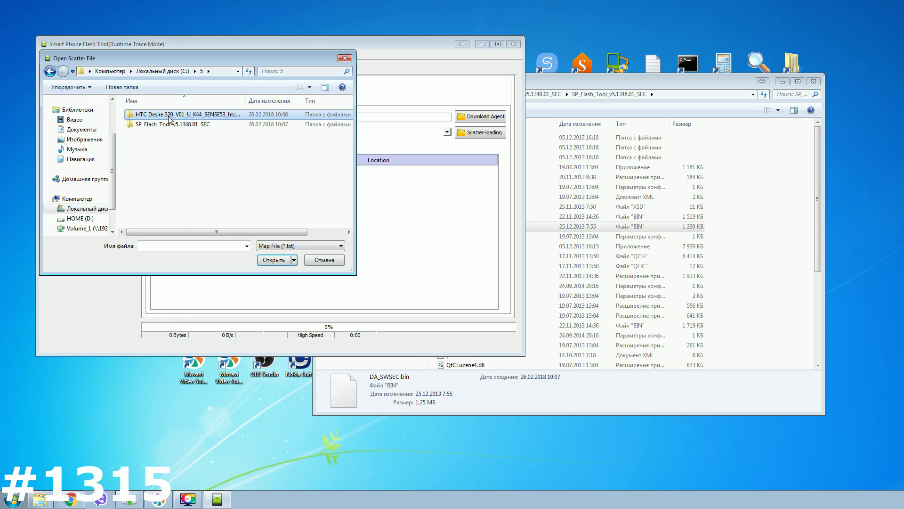
pyautogui.doubleClick(154, 125)
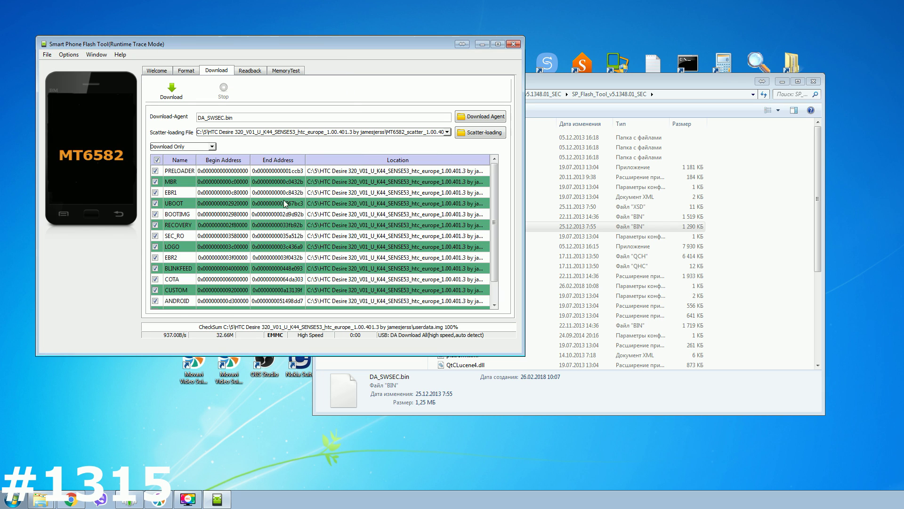
# Review the loaded partition list and the available download modes, leaving Download Only selected
pyautogui.scroll(-1, 495, 205)
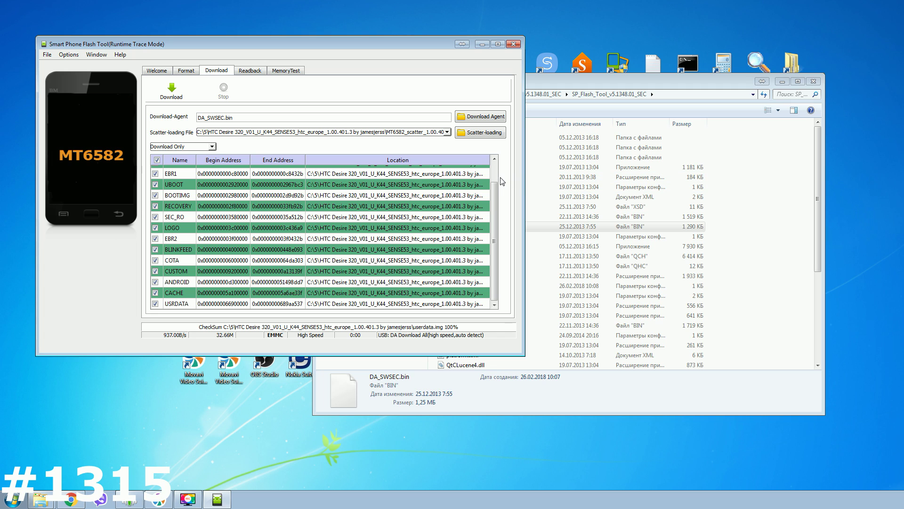
pyautogui.scroll(1, 497, 172)
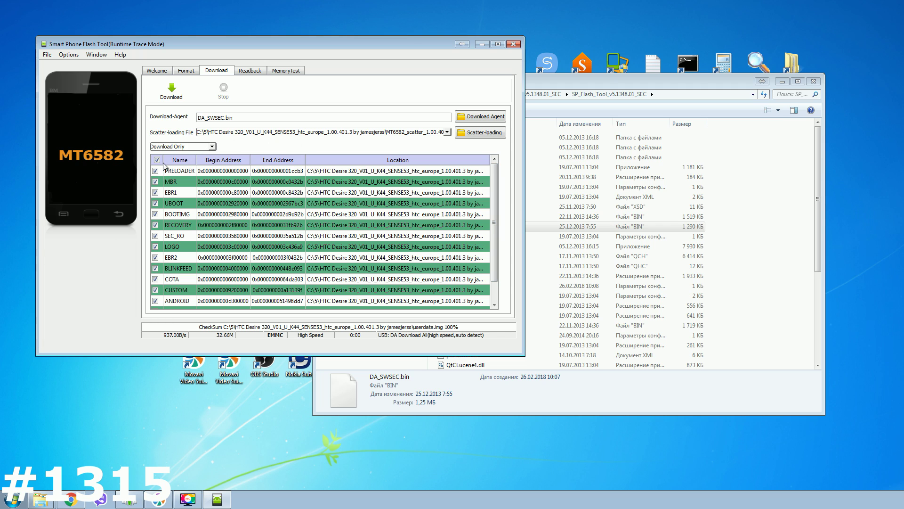
pyautogui.click(164, 148)
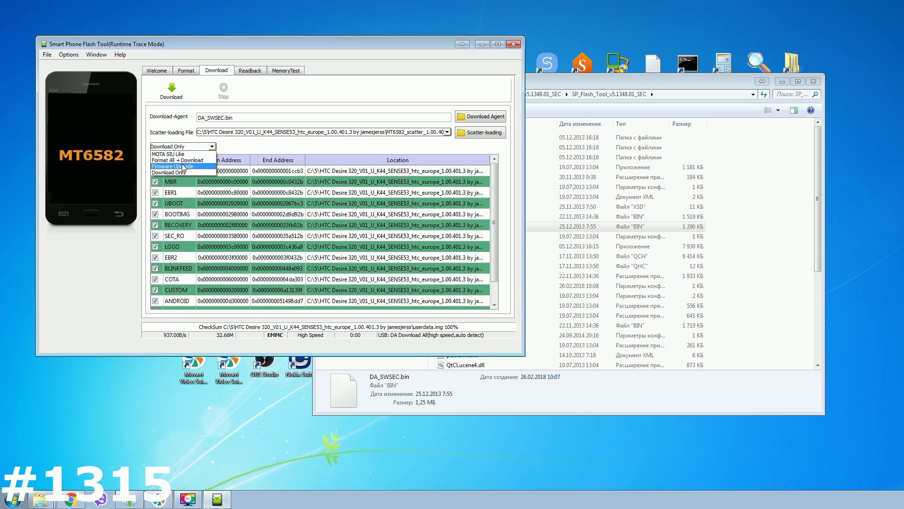
pyautogui.click(238, 152)
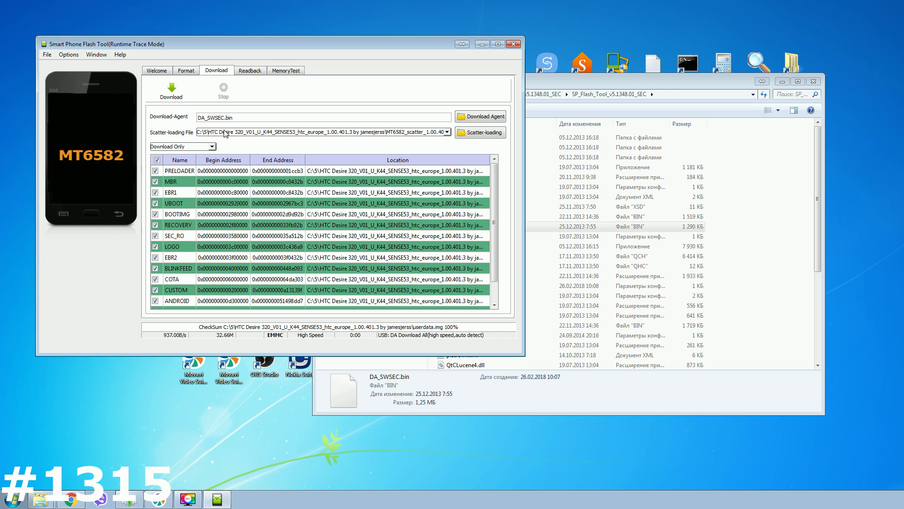
# Try to flash the loaded HTC Desire 320 firmware in Firmware Upgrade mode and dismiss the resulting error dialog
pyautogui.click(203, 146)
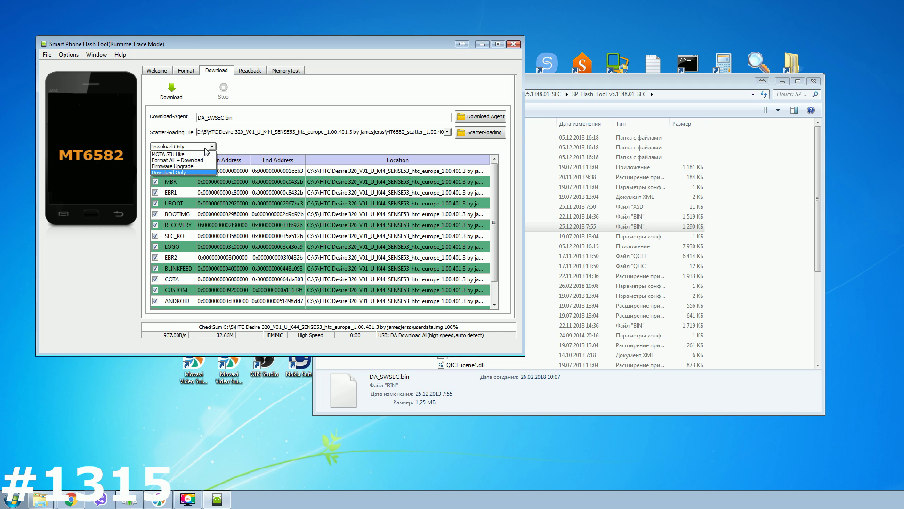
pyautogui.click(187, 163)
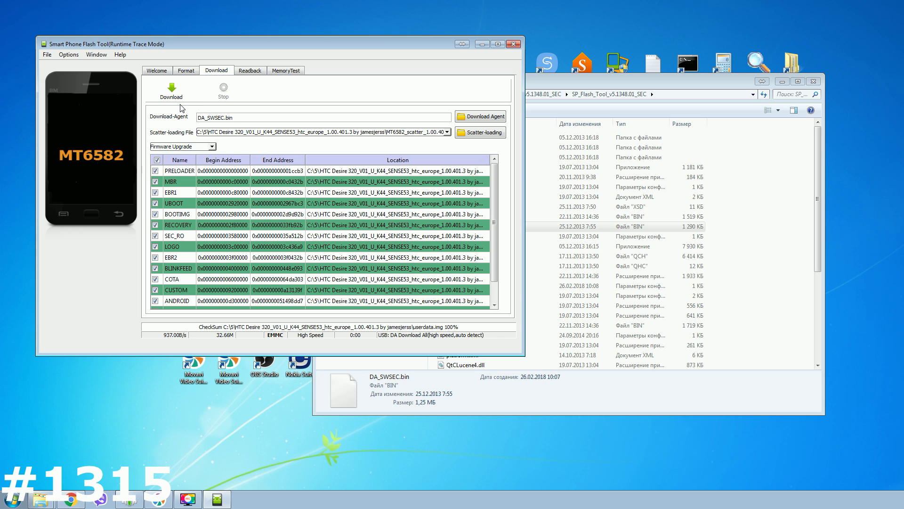
pyautogui.click(173, 92)
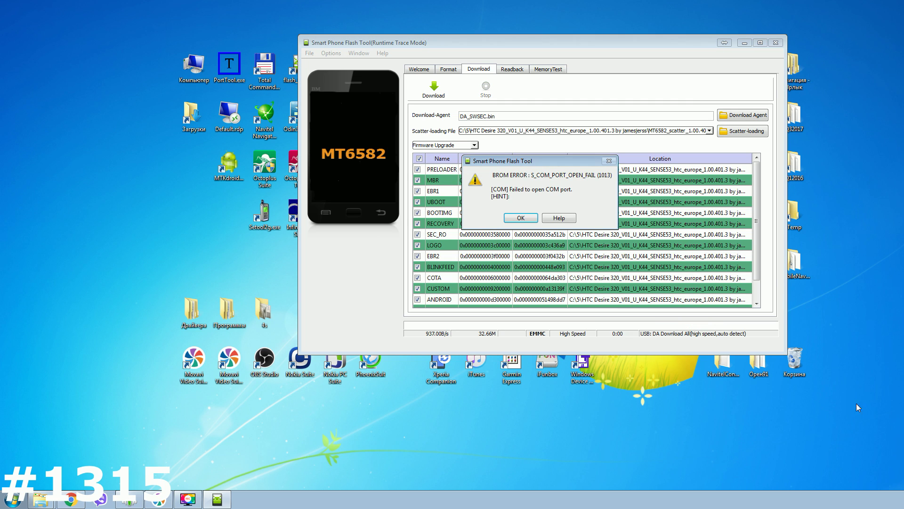
pyautogui.click(519, 218)
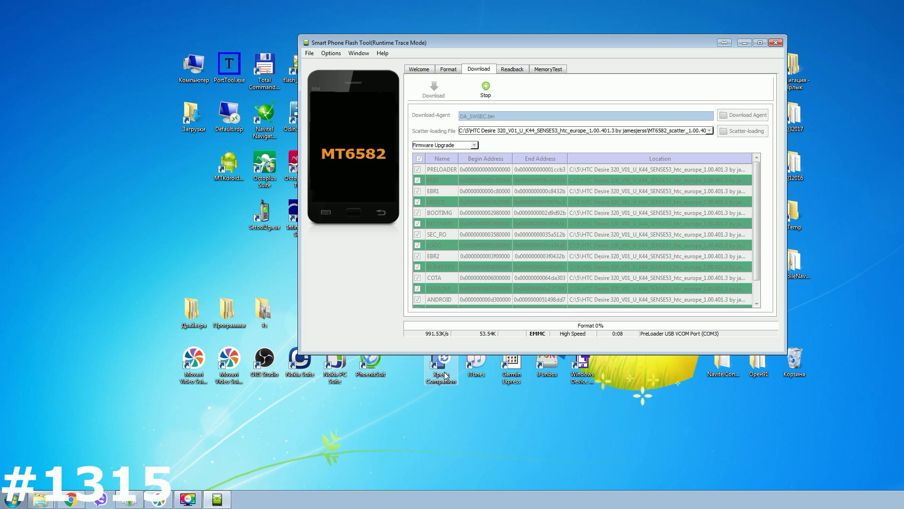
# Open Windows Device Manager from the computer's system properties and inspect the devices under the COM and LPT ports
pyautogui.rightClick(202, 67)
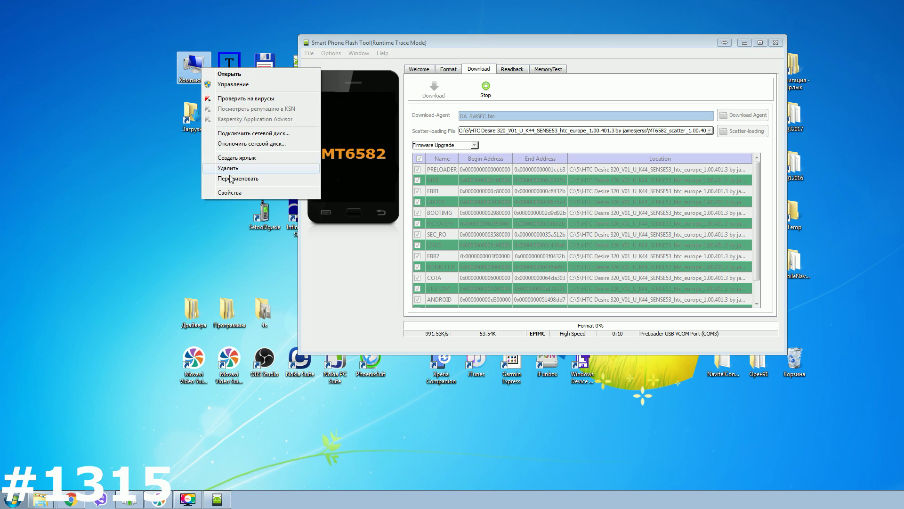
pyautogui.click(231, 193)
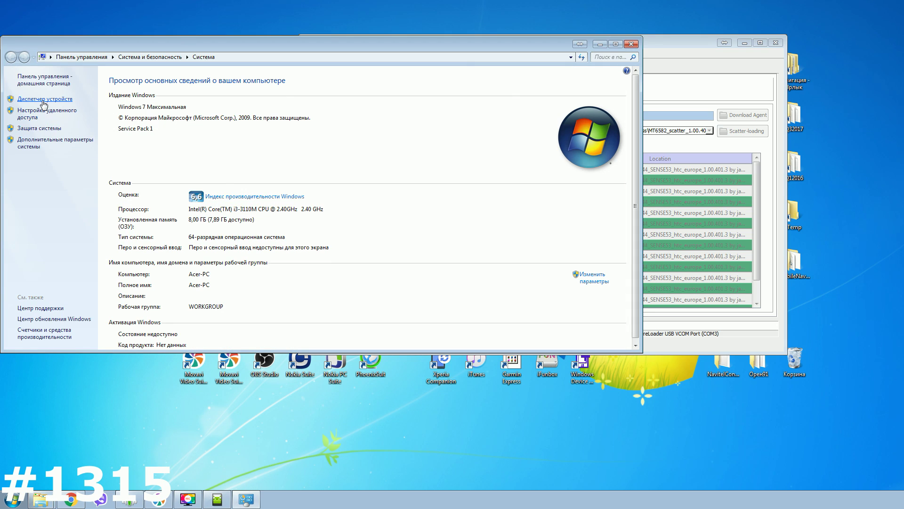
pyautogui.click(44, 99)
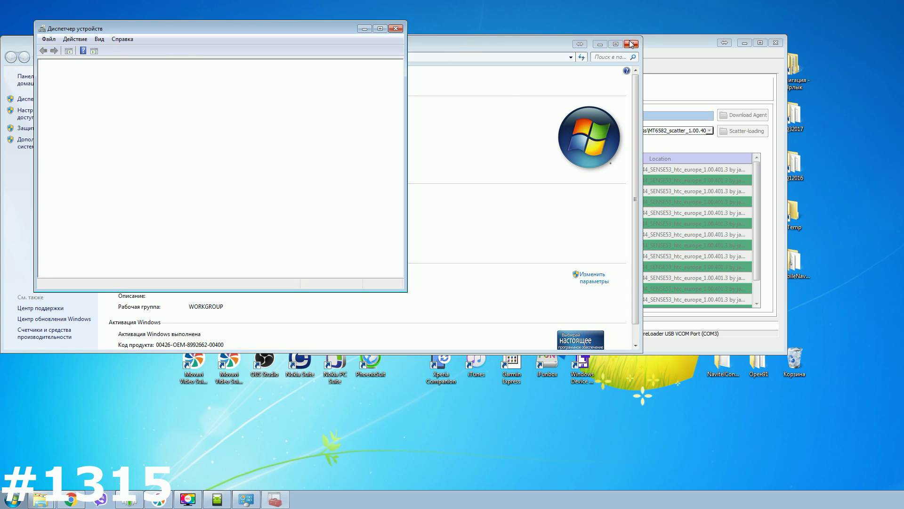
pyautogui.click(627, 44)
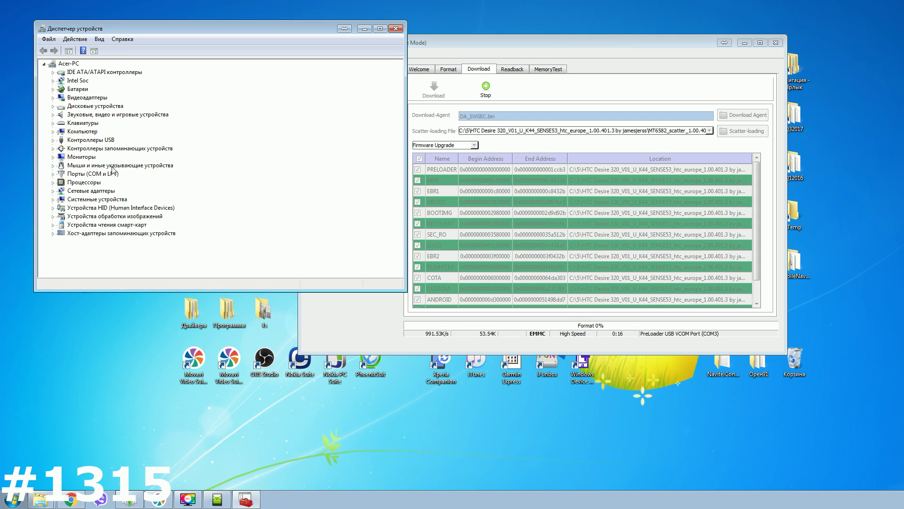
pyautogui.click(53, 174)
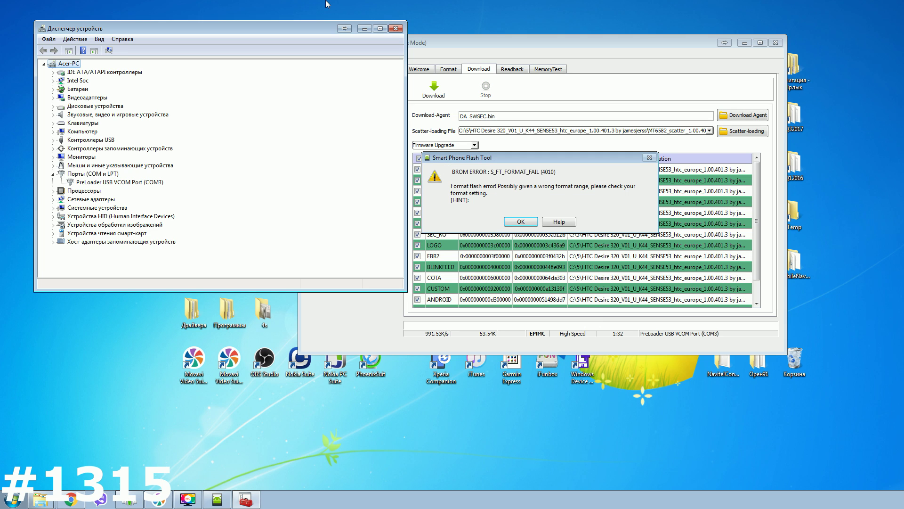
# Dismiss the format error, set the flash mode to Download Only, and start the firmware download, restarting it after the COM port error
pyautogui.click(521, 222)
pyautogui.click(461, 145)
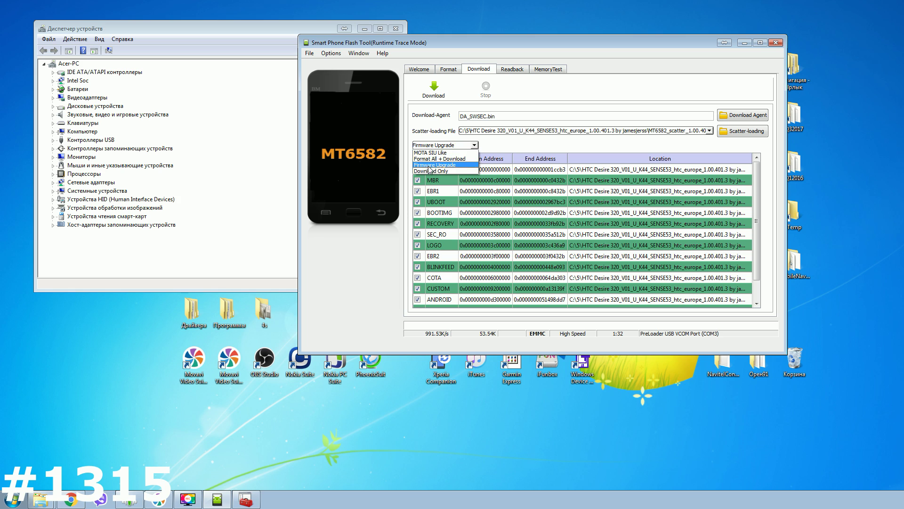
pyautogui.click(430, 171)
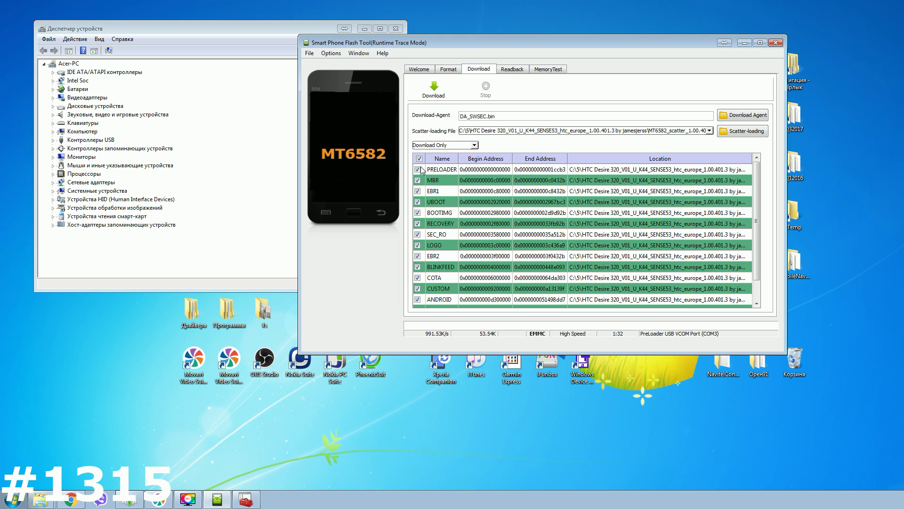
pyautogui.click(434, 89)
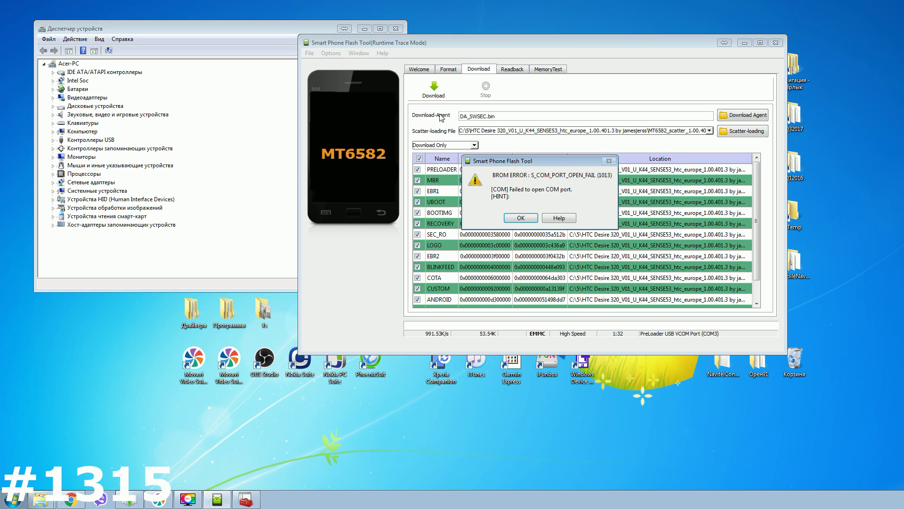
pyautogui.press('Return')
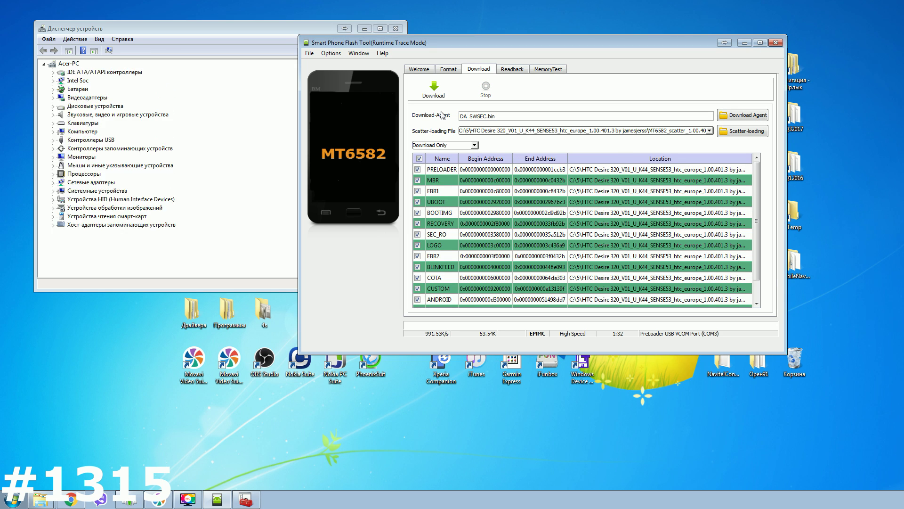
pyautogui.click(445, 100)
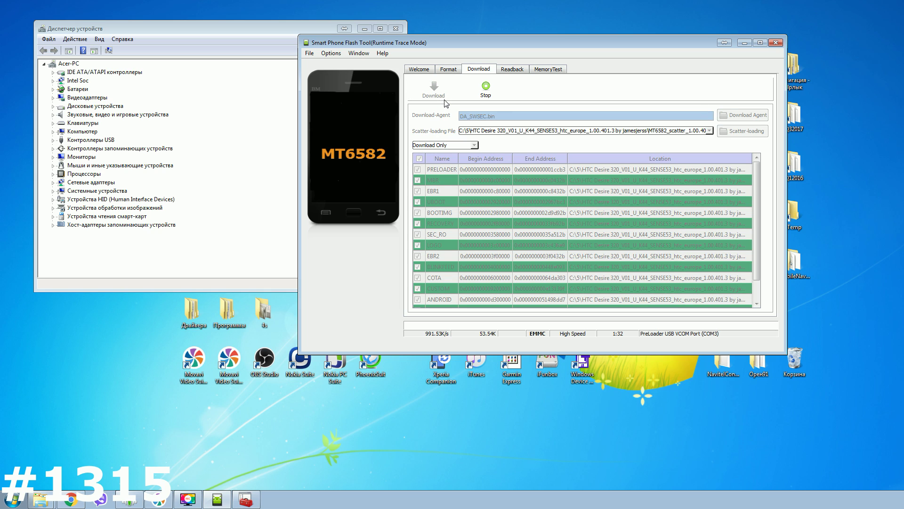